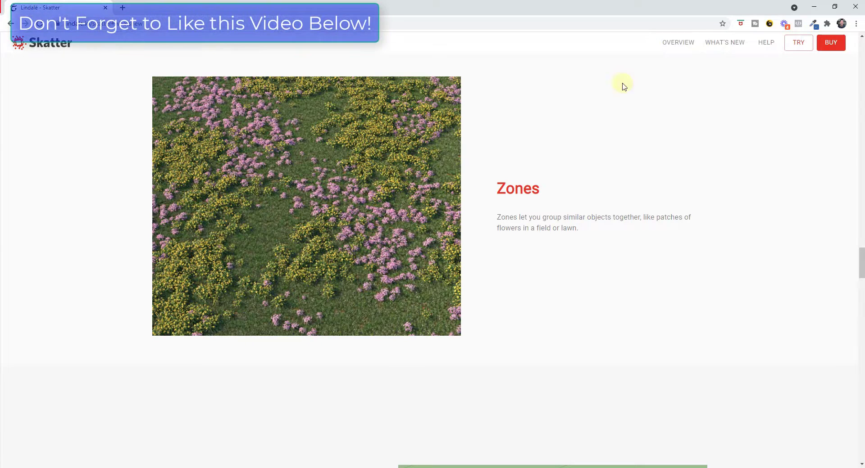
Step: Switch to SketchUp, show the Enscape toolbar and start the Enscape render
click(814, 7)
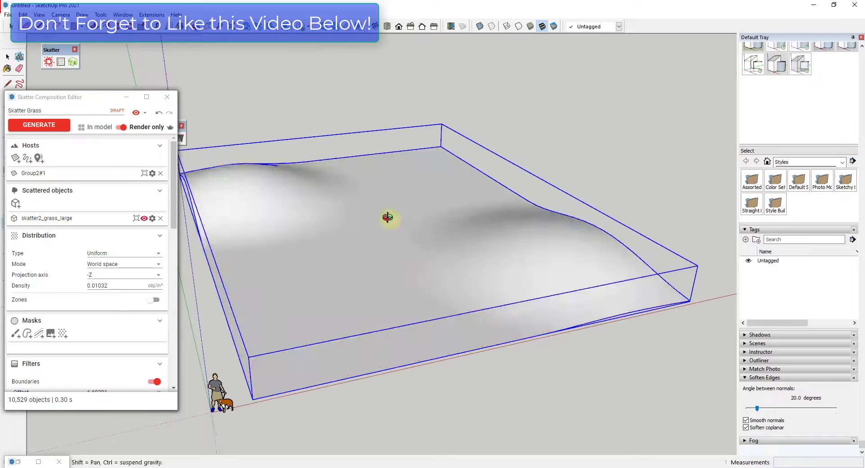
scroll(390, 264, up, 5)
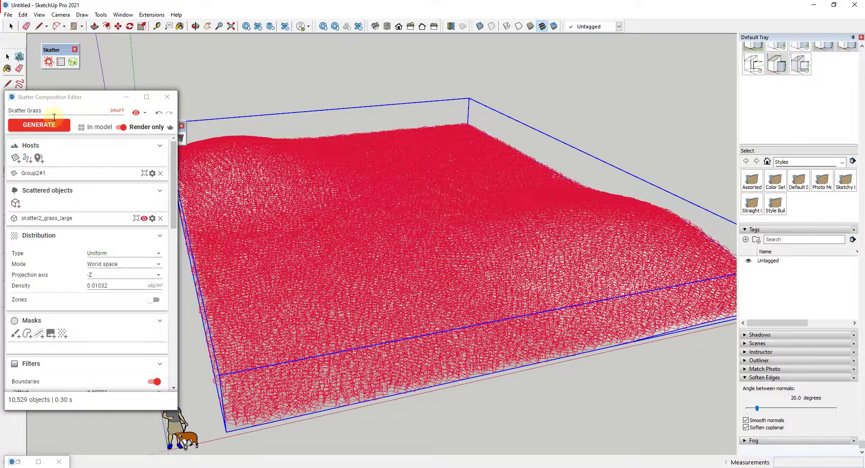
right_click(644, 28)
click(680, 179)
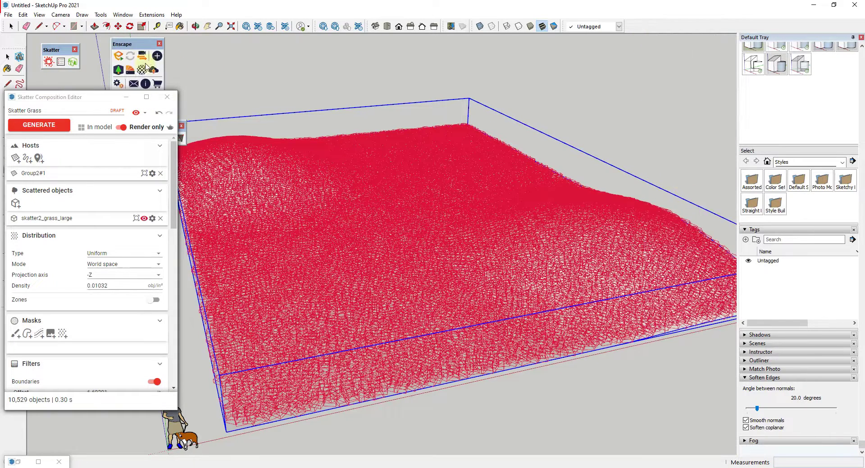
click(118, 56)
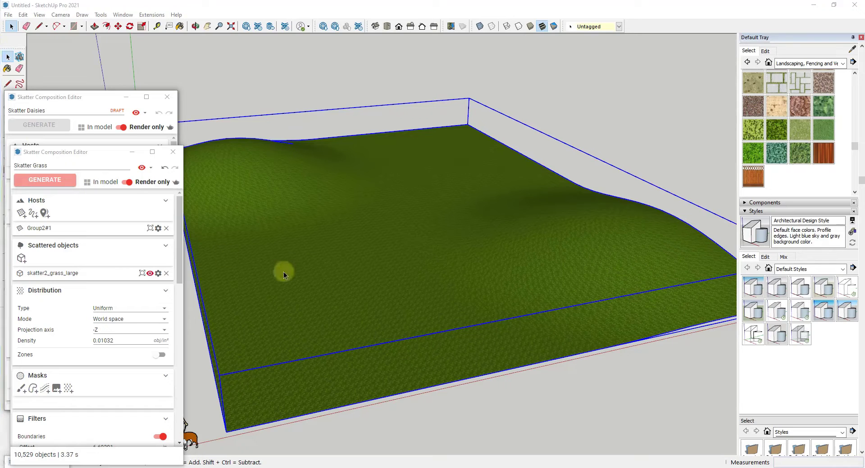
Step: Close the Skatter Grass composition and import the free Garlic - Allium composition as a proxy from 3D Bazaar's Skatter v2 Contents
scroll(351, 250, down, 1)
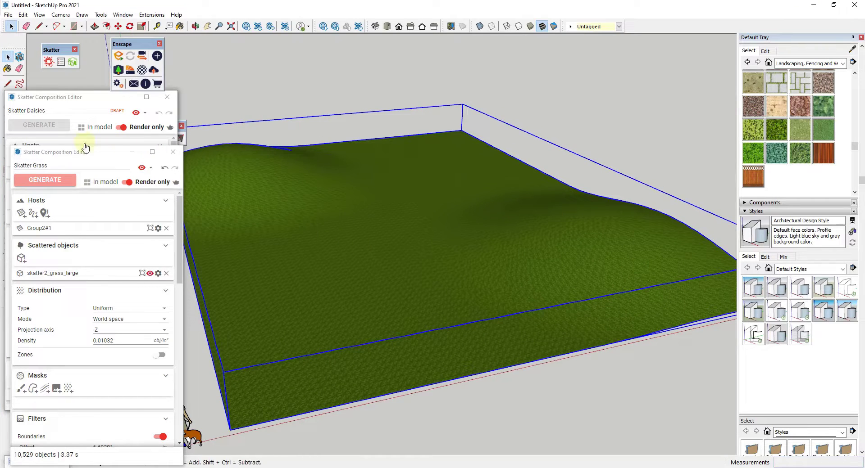
click(172, 154)
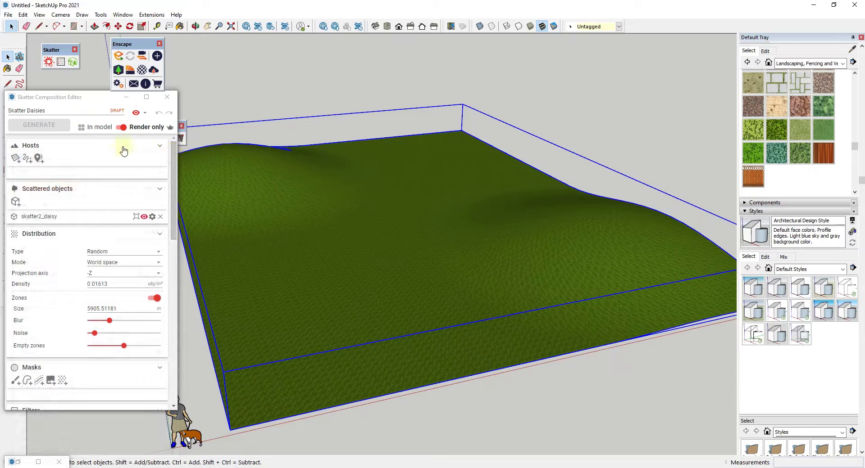
click(73, 62)
click(644, 64)
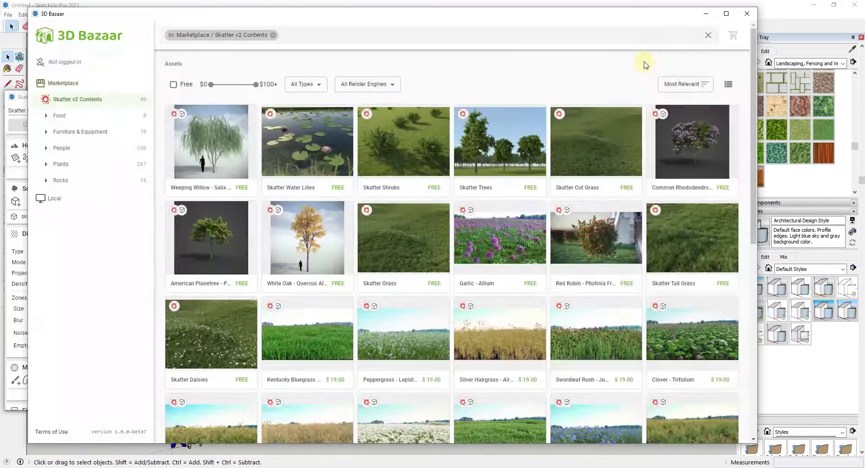
click(491, 242)
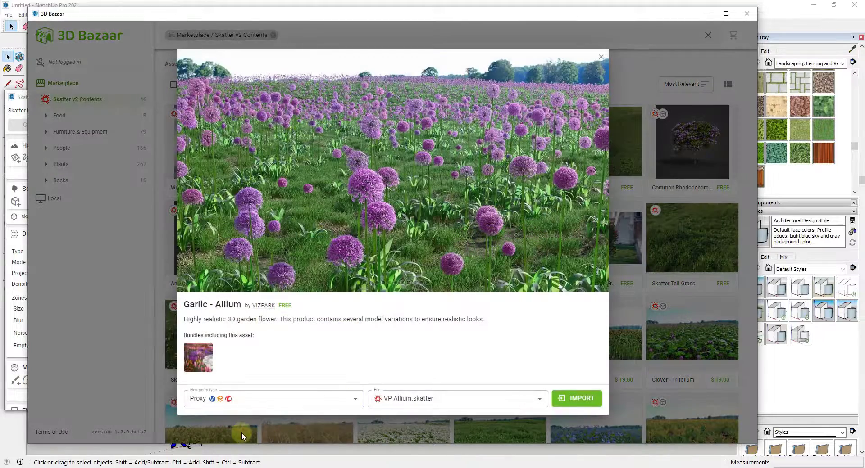
click(580, 399)
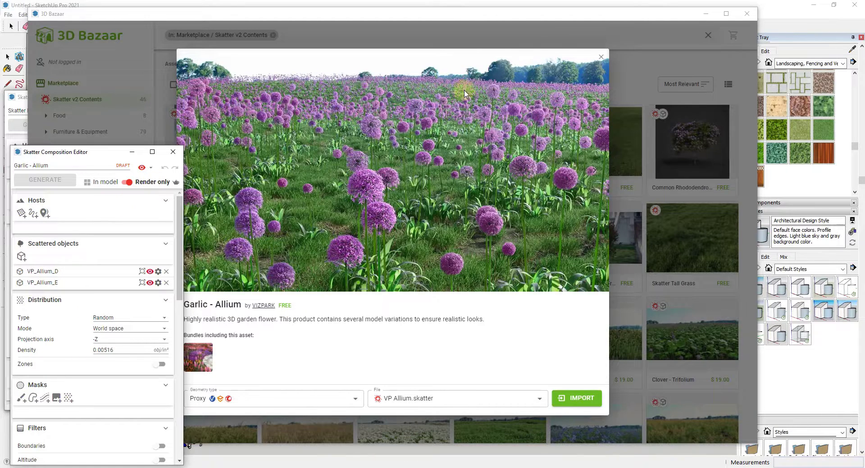
click(601, 57)
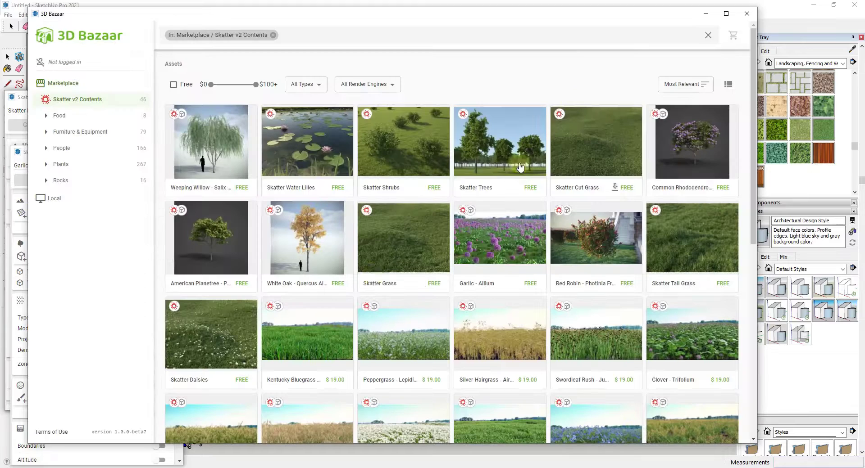
Step: Import the free Skatter Daisies composition from 3D Bazaar and move its editor window out of the way
click(207, 341)
click(576, 412)
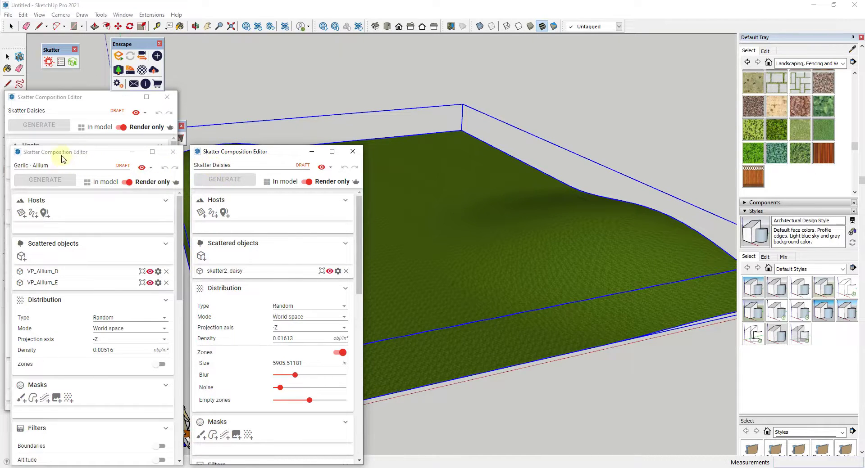
drag(243, 156, 0, 154)
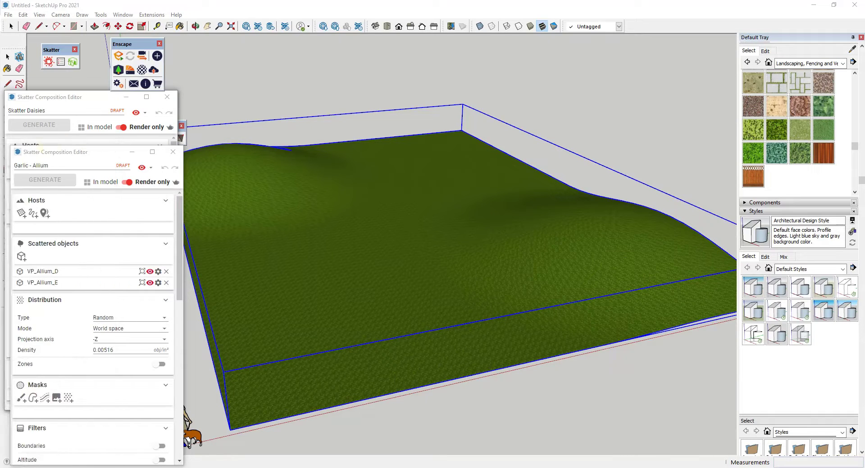
Step: Pick the terrain group as the Garlic - Allium composition's host surface and remove VP_Allium_E from its scattered objects
drag(68, 155, 69, 128)
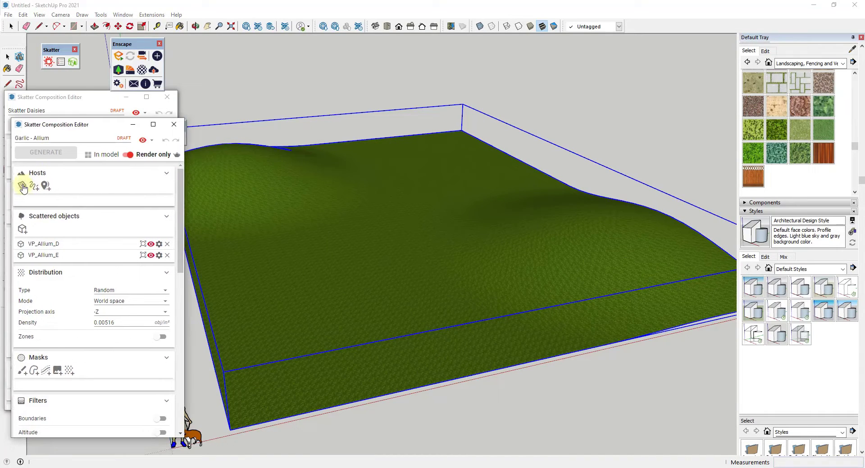
click(22, 186)
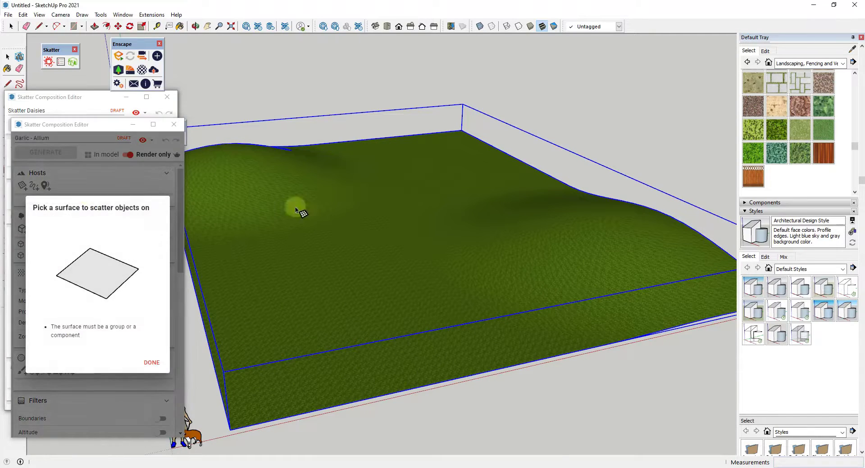
click(496, 247)
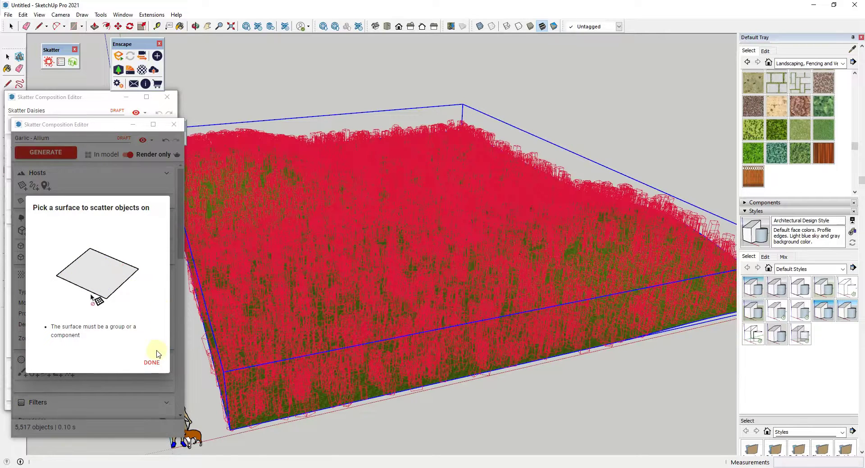
click(156, 356)
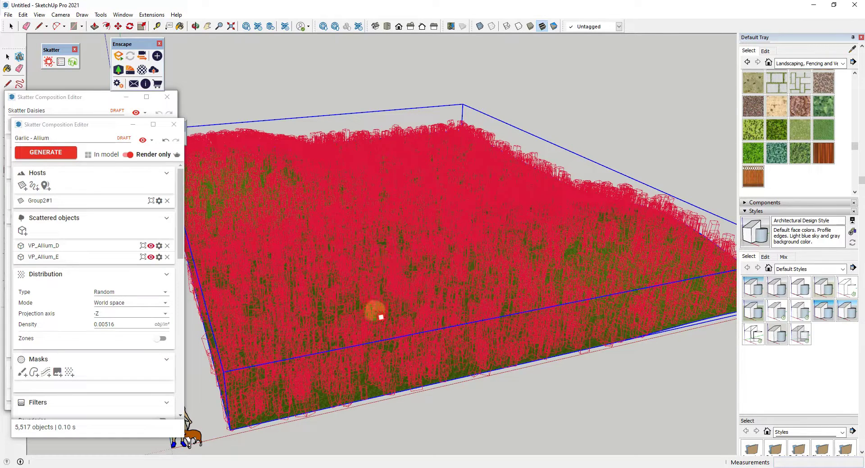
click(167, 258)
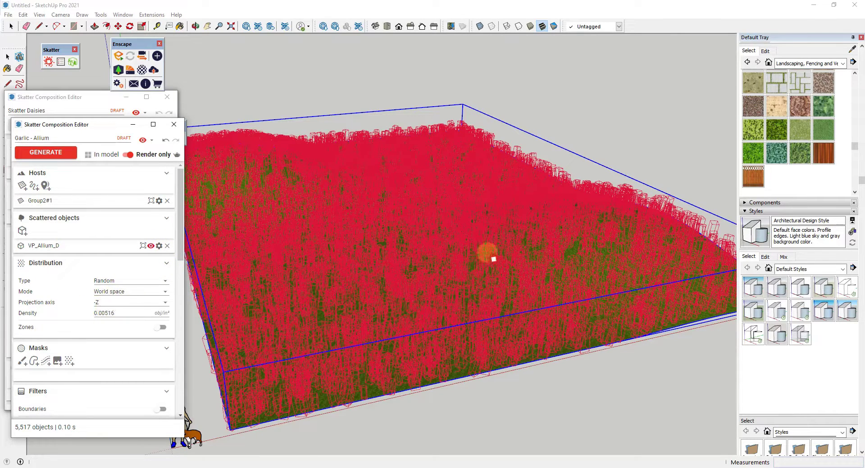
Step: Enable zones in the Garlic - Allium distribution and set the zone size to 39 in
scroll(490, 260, down, 4)
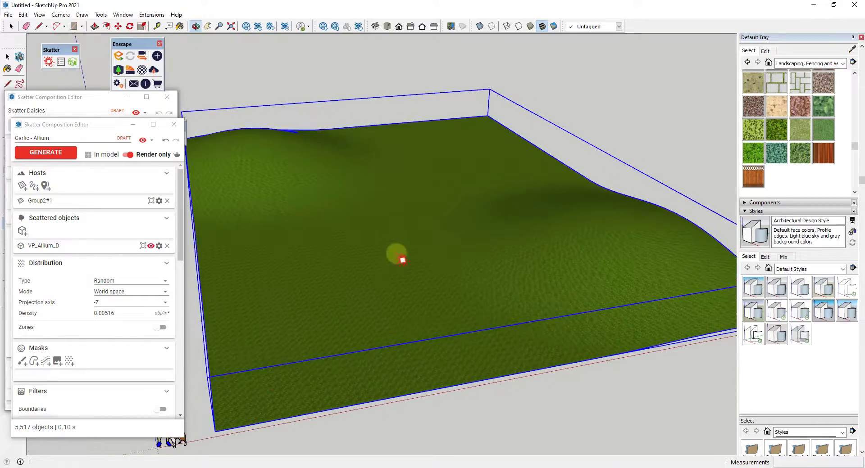
mouse_move(440, 249)
middle_down()
mouse_move(431, 235)
mouse_move(440, 251)
middle_up()
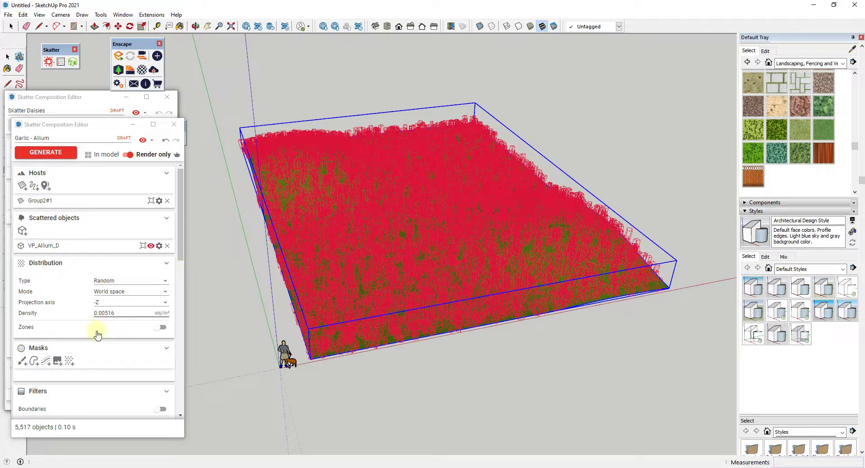
click(160, 328)
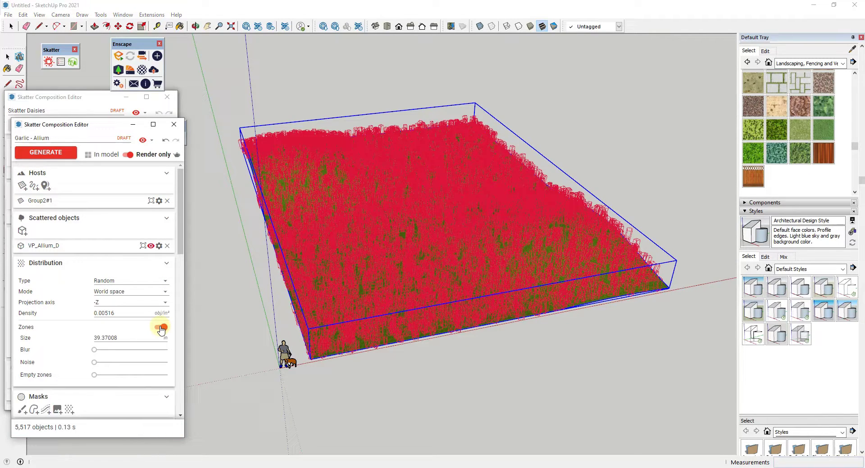
middle_drag(405, 228, 394, 207)
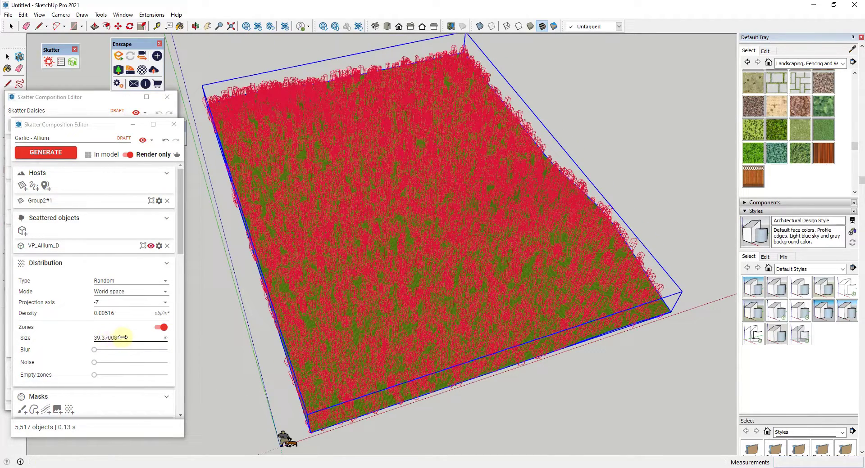
drag(106, 343, 98, 343)
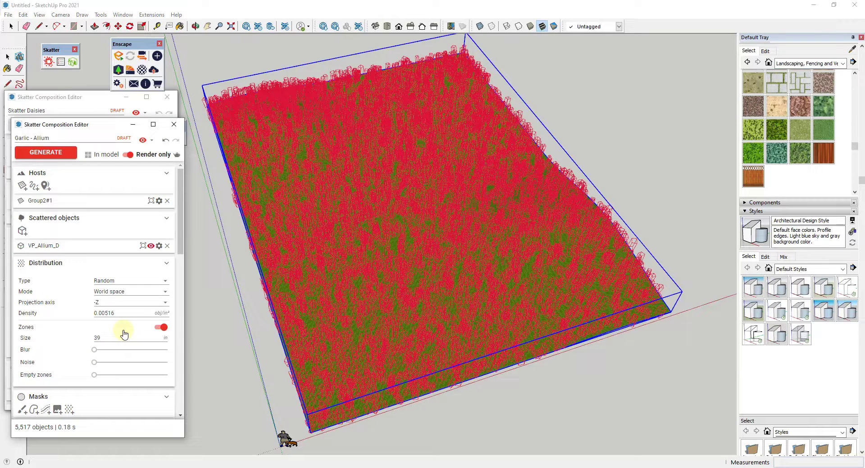
Step: Raise the Empty zones amount past the halfway mark, then close to its maximum, checking the flower patches on the terrain
click(94, 382)
drag(95, 380, 141, 380)
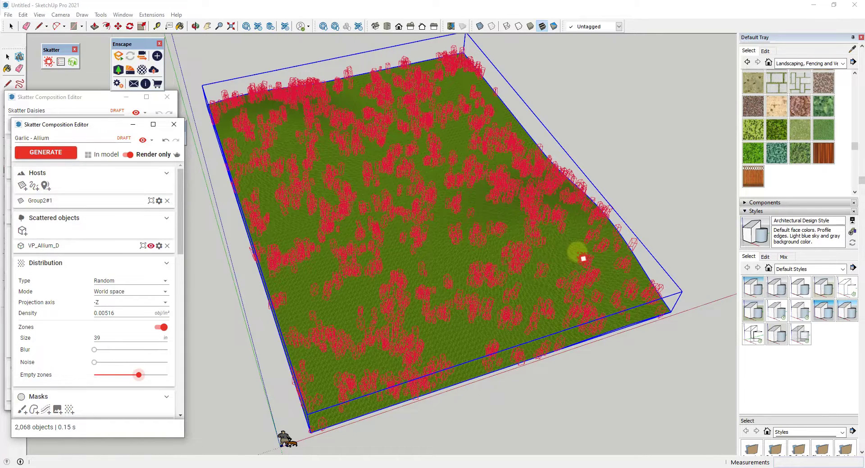
scroll(576, 253, up, 5)
scroll(572, 279, down, 4)
middle_drag(573, 281, 534, 273)
scroll(532, 272, down, 2)
scroll(450, 238, up, 2)
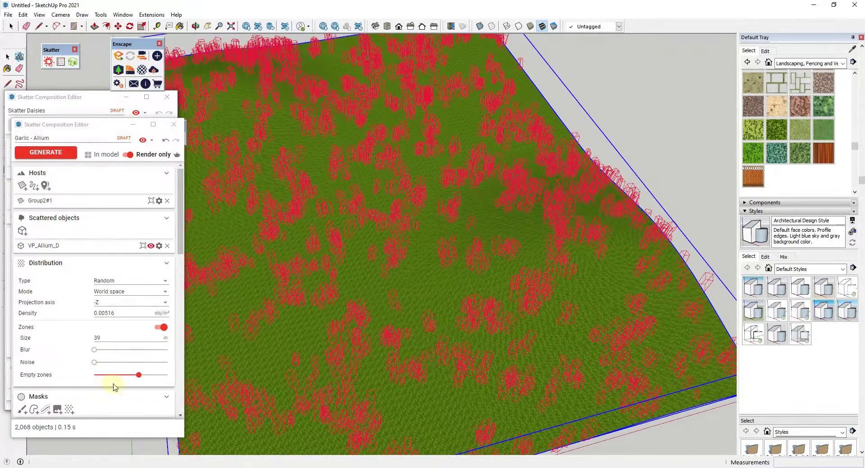
scroll(467, 311, down, 6)
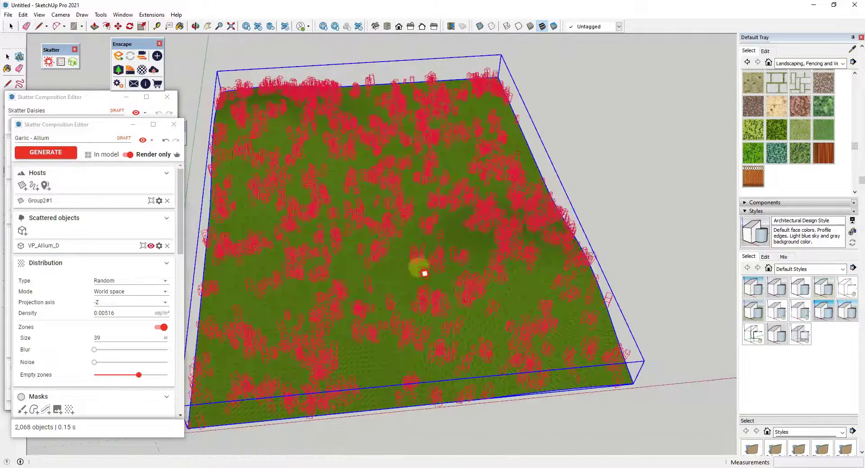
drag(141, 380, 161, 379)
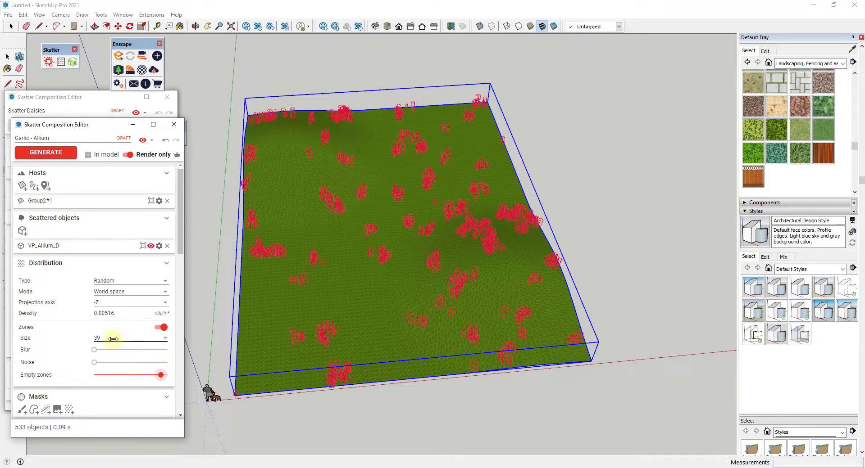
Step: Try other zone sizes, including 20 in, then set the zone size to 450 in
mouse_move(117, 335)
mouse_down()
mouse_move(138, 336)
mouse_move(106, 340)
mouse_up()
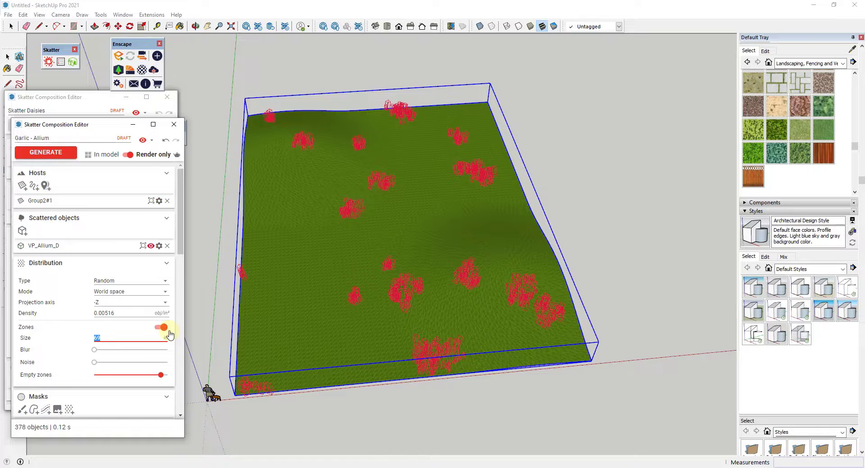
drag(170, 335, 113, 341)
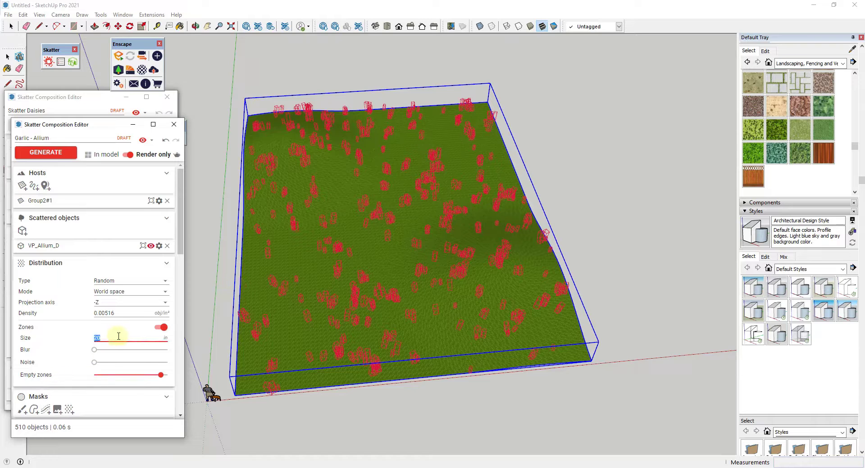
text(450)
key(Return)
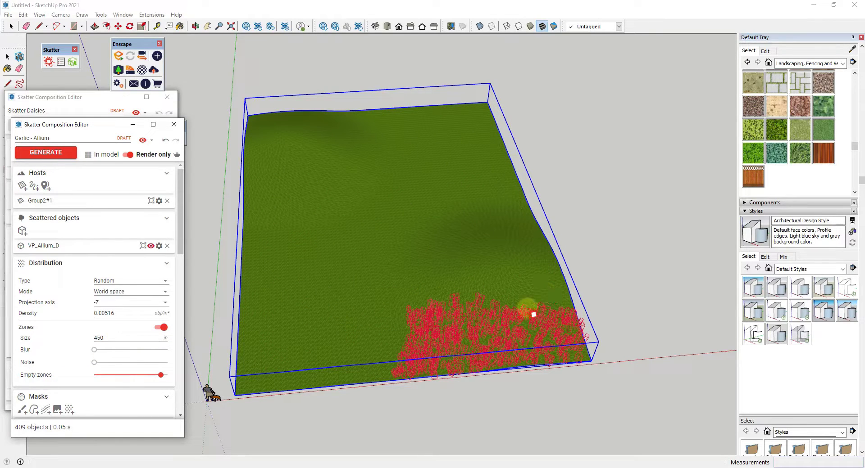
Step: Lower Empty zones to roughly two thirds and give the zones small amounts of Blur and Noise
drag(161, 375, 145, 381)
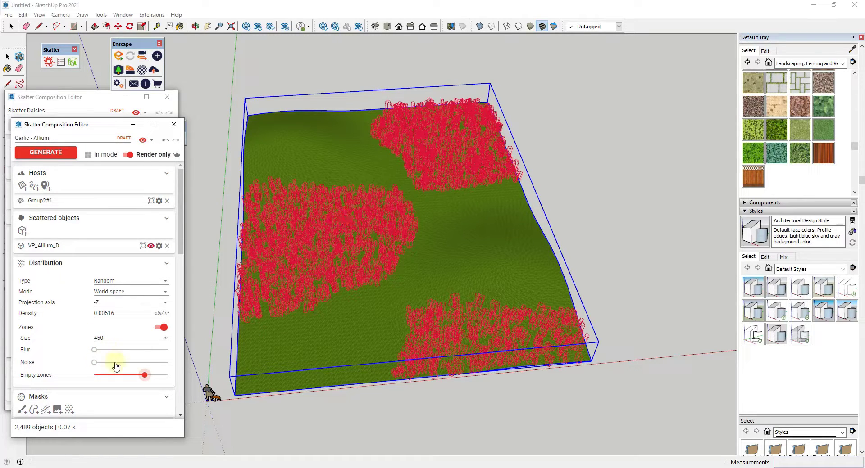
drag(95, 350, 136, 363)
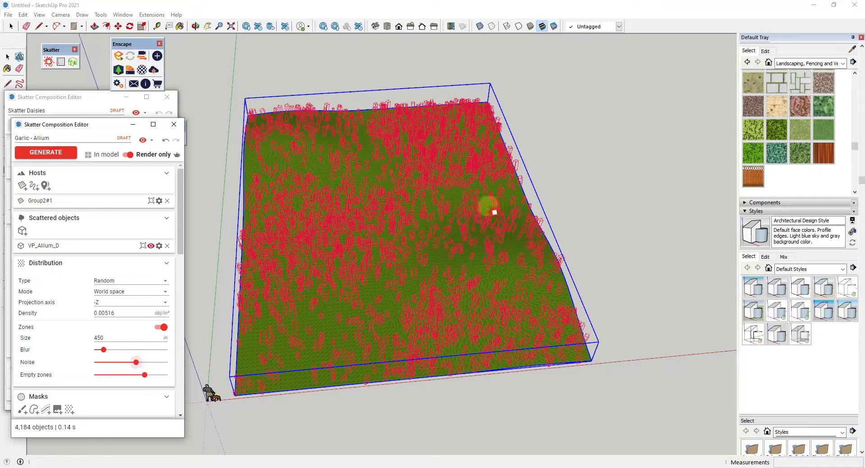
mouse_move(136, 366)
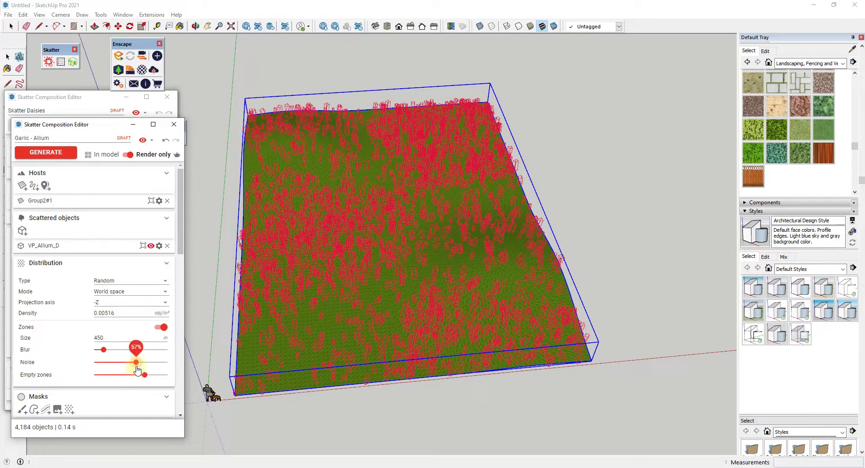
drag(136, 363, 100, 363)
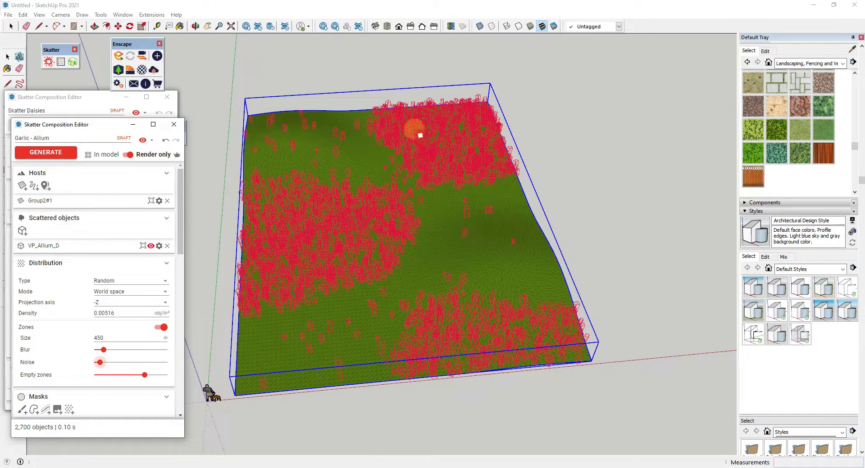
Step: Generate the Garlic - Allium composition and open the Enscape render of the flower patches
click(48, 153)
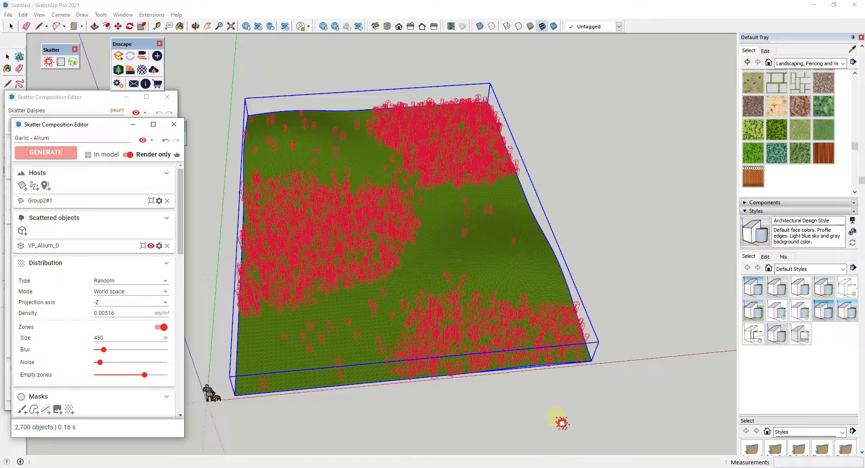
click(119, 56)
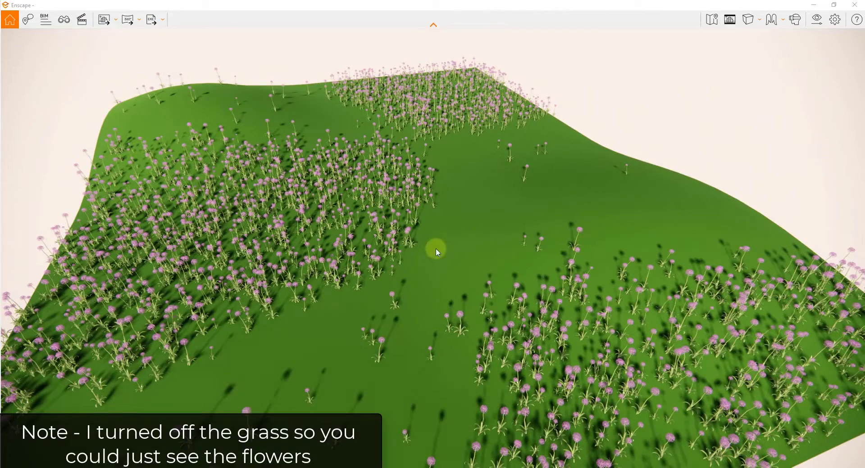
Step: Pick the terrain group as the host surface for the Skatter Daisies composition
drag(467, 277, 482, 77)
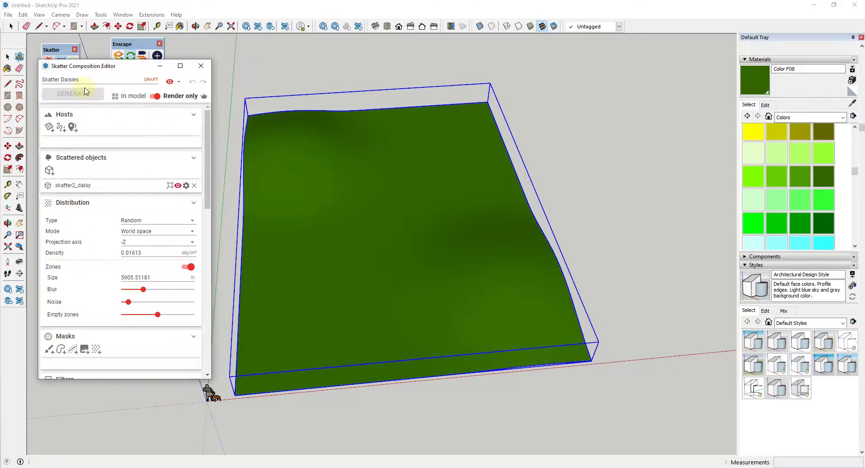
click(49, 128)
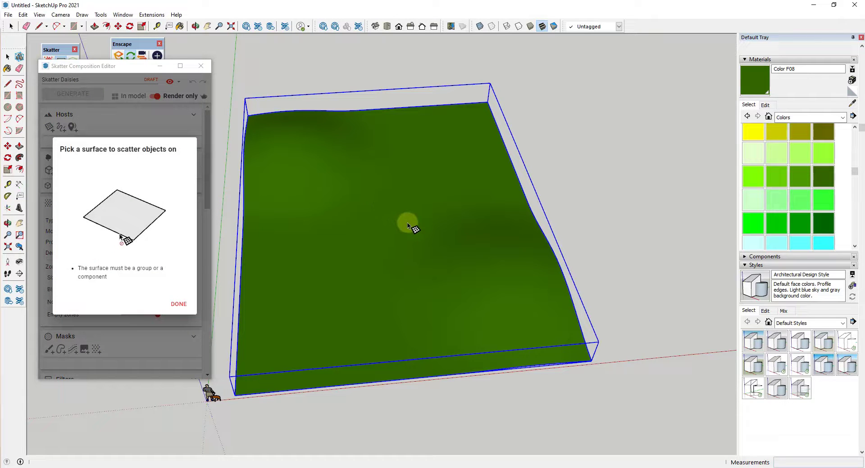
click(407, 226)
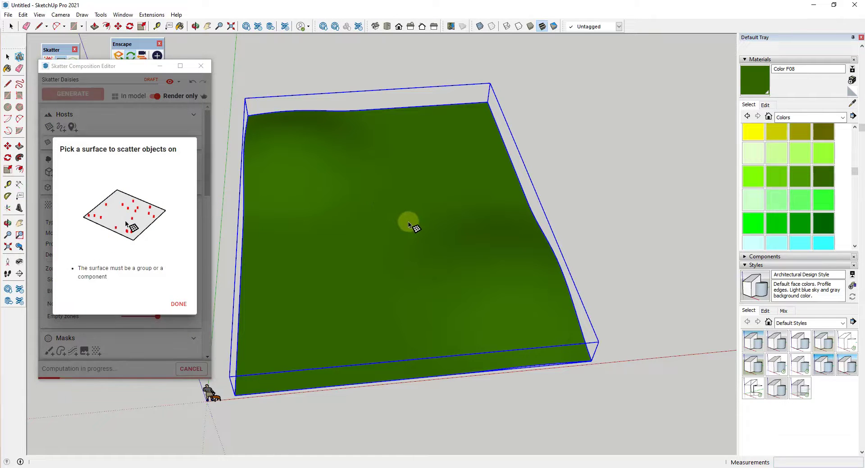
click(179, 304)
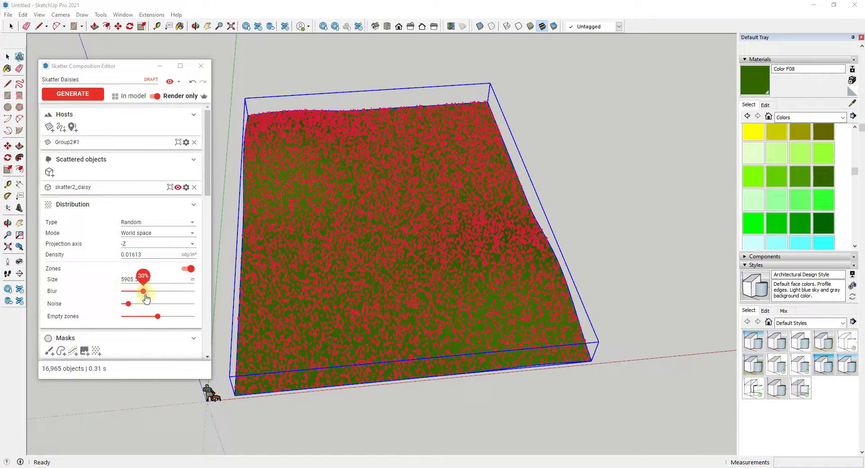
Step: Raise the daisies' Empty zones amount to 88% and set the zone size to 400 in
drag(159, 320, 186, 318)
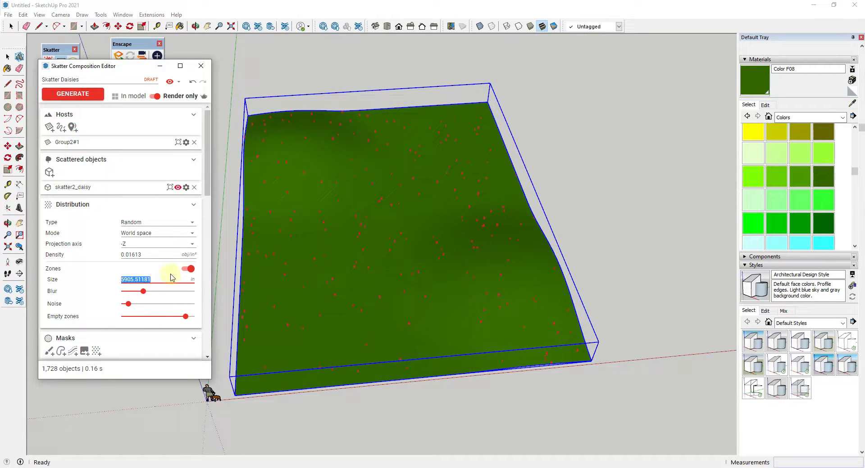
text(400)
key(Return)
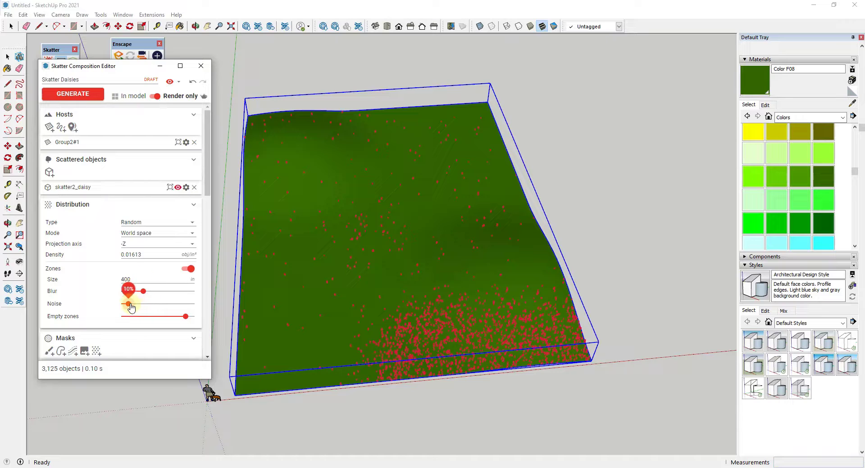
Step: Reduce the zones' Noise and Blur to 0% and set the zone size to 100 in
drag(124, 305, 121, 292)
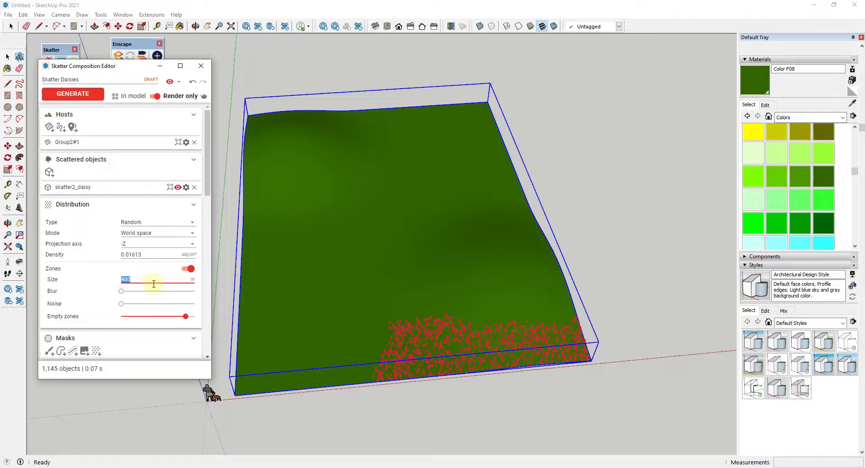
click(123, 280)
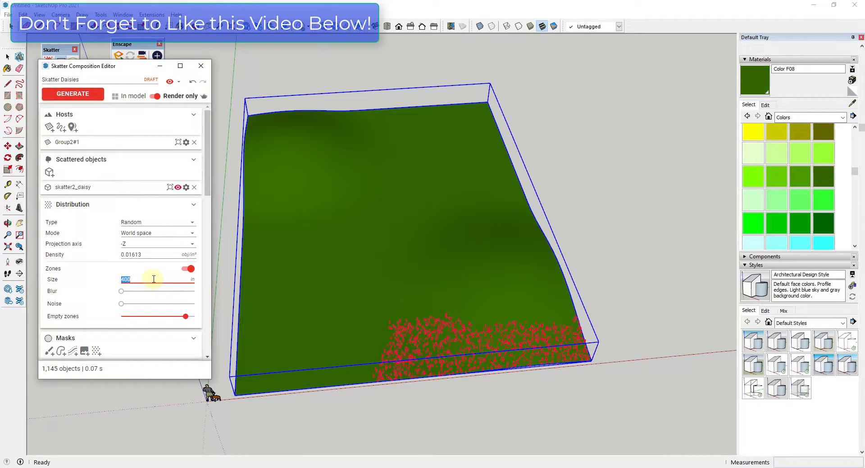
text(100)
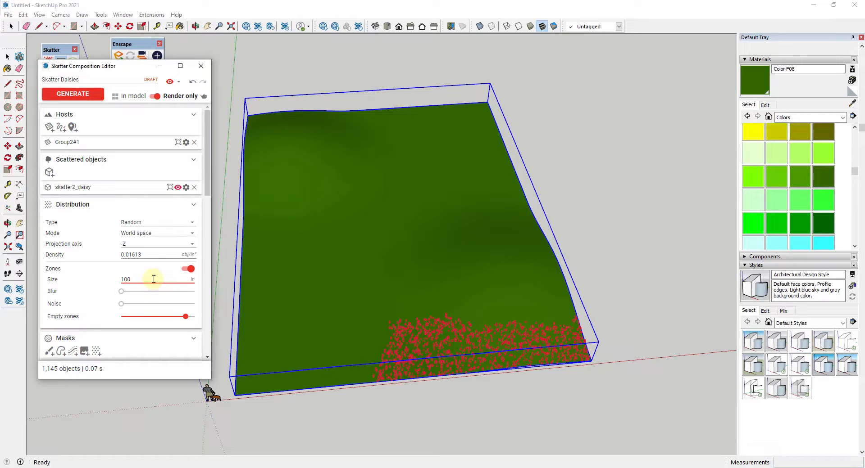
key(Return)
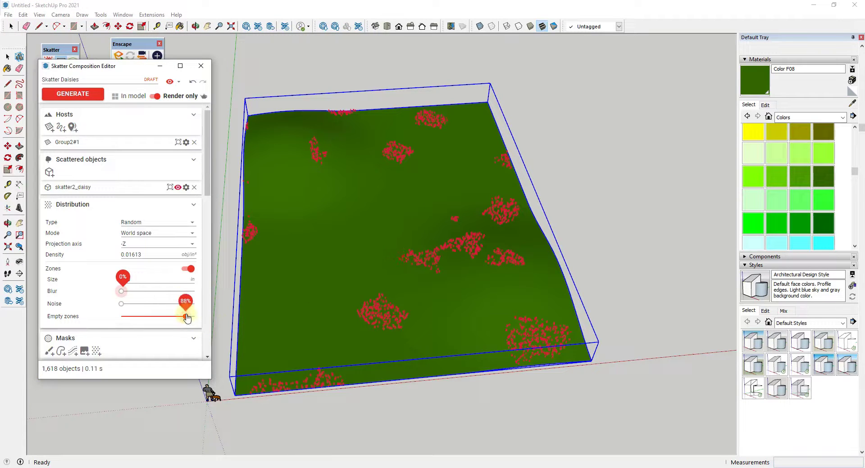
Step: Lower Empty zones to a little past the halfway mark and give the daisy zones small amounts of Noise and Blur
drag(187, 318, 130, 307)
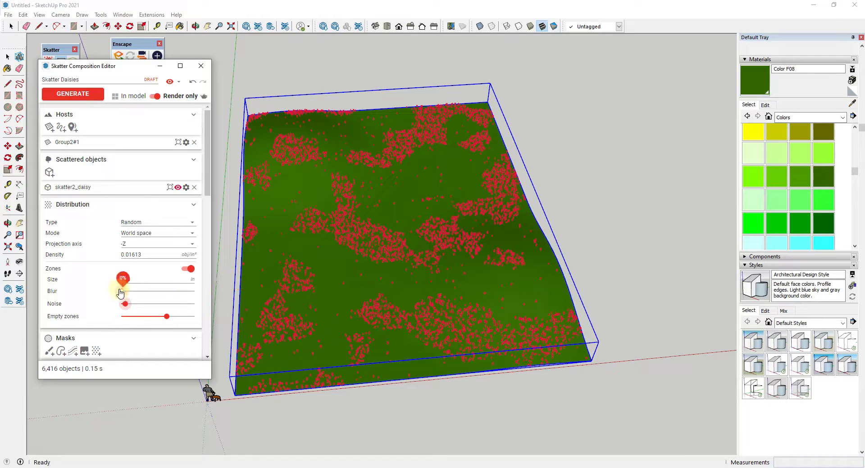
drag(120, 293, 131, 292)
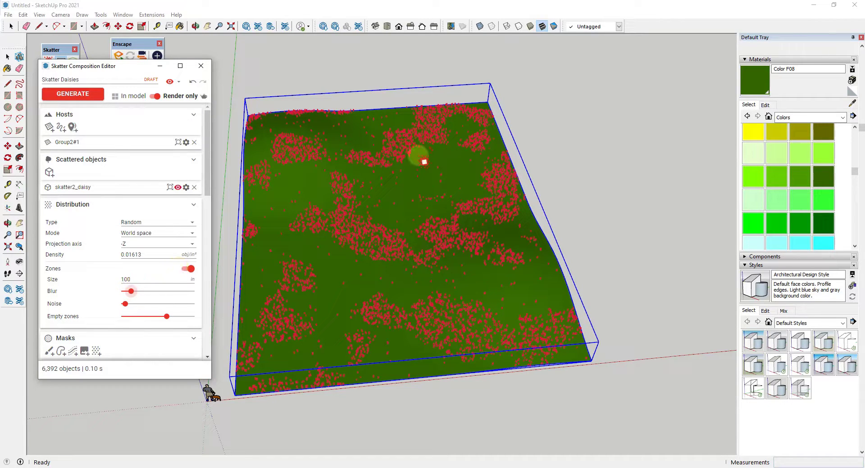
Step: Generate the Skatter Daisies composition and examine the daisy and allium patches from several angles in the Enscape render
click(72, 94)
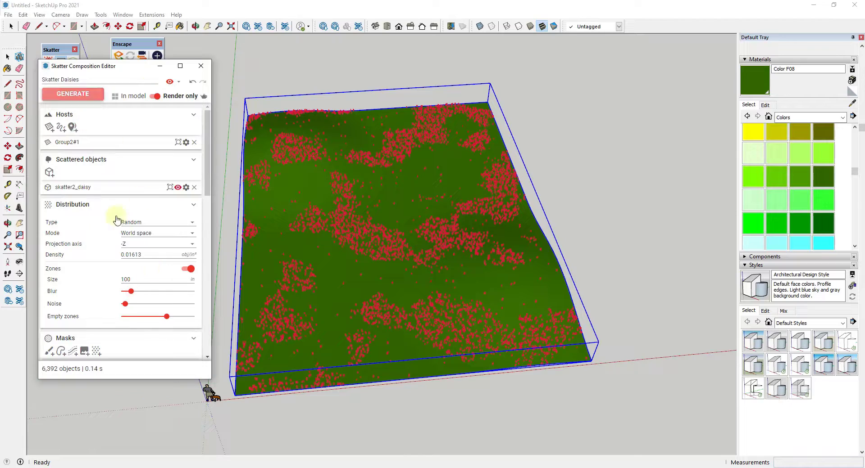
click(119, 57)
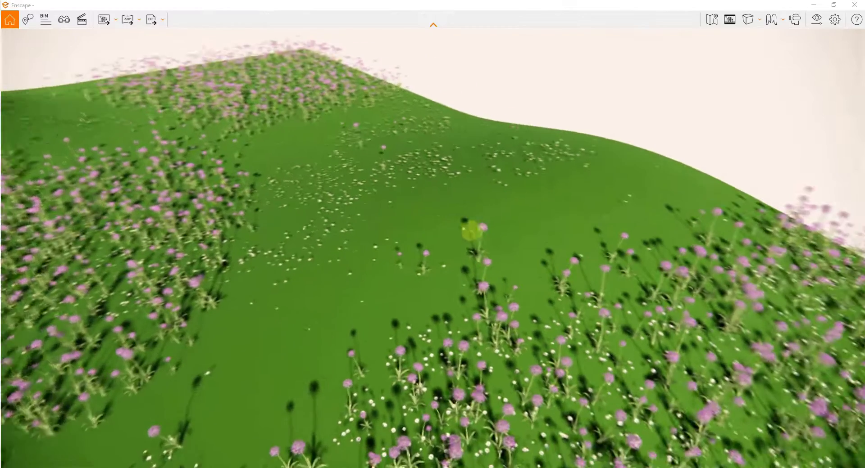
drag(471, 232, 467, 253)
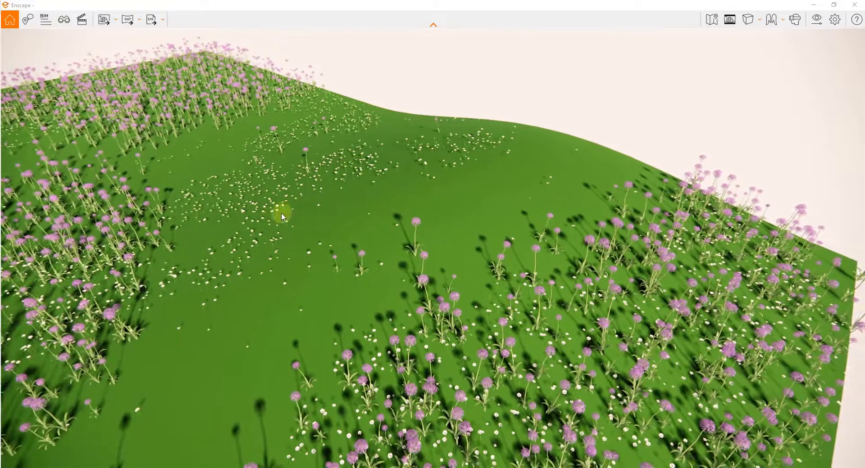
mouse_move(641, 283)
mouse_down()
mouse_move(592, 271)
mouse_move(605, 279)
mouse_move(474, 162)
mouse_up()
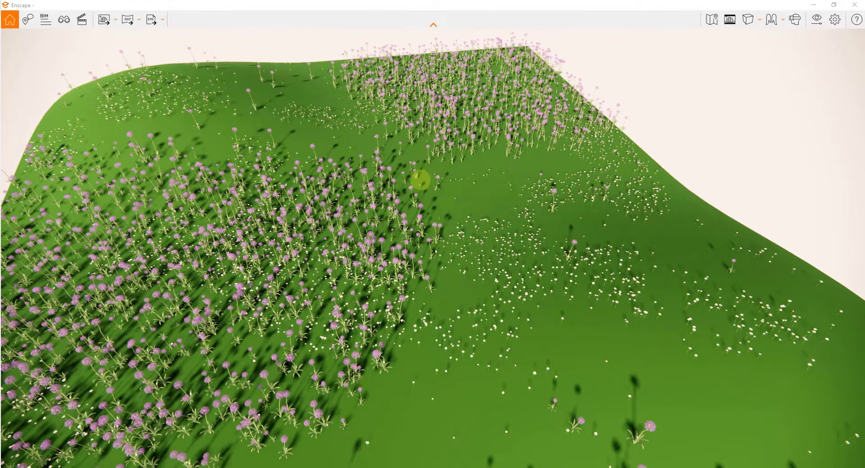
drag(421, 180, 421, 180)
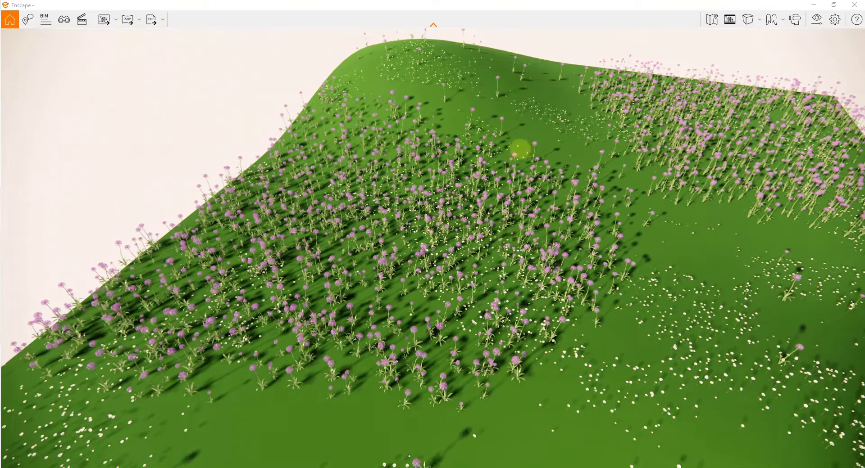
drag(520, 149, 516, 151)
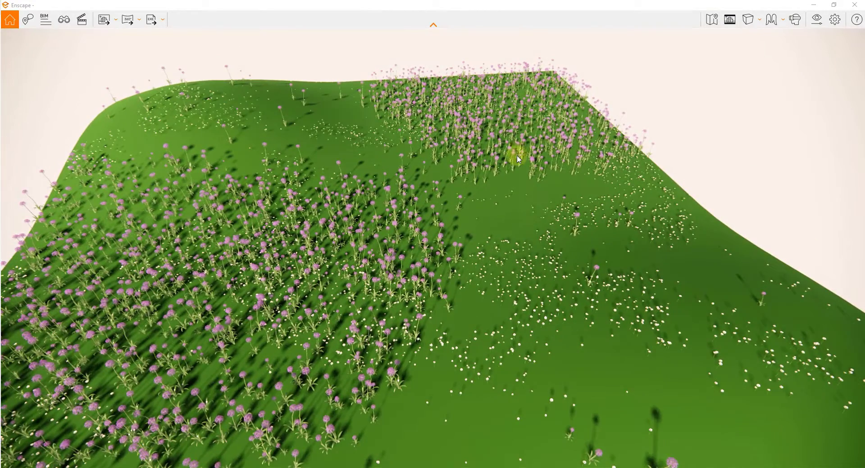